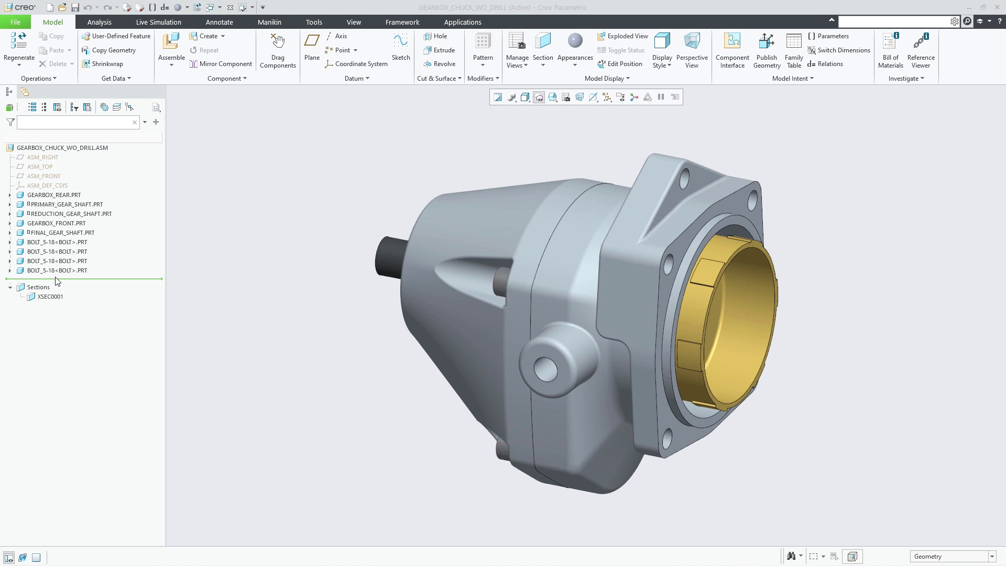
Step: Filter the assembly model tree with the Bodies query so each component's bodies are listed
{"action": "left_click", "coordinate": [145, 123]}
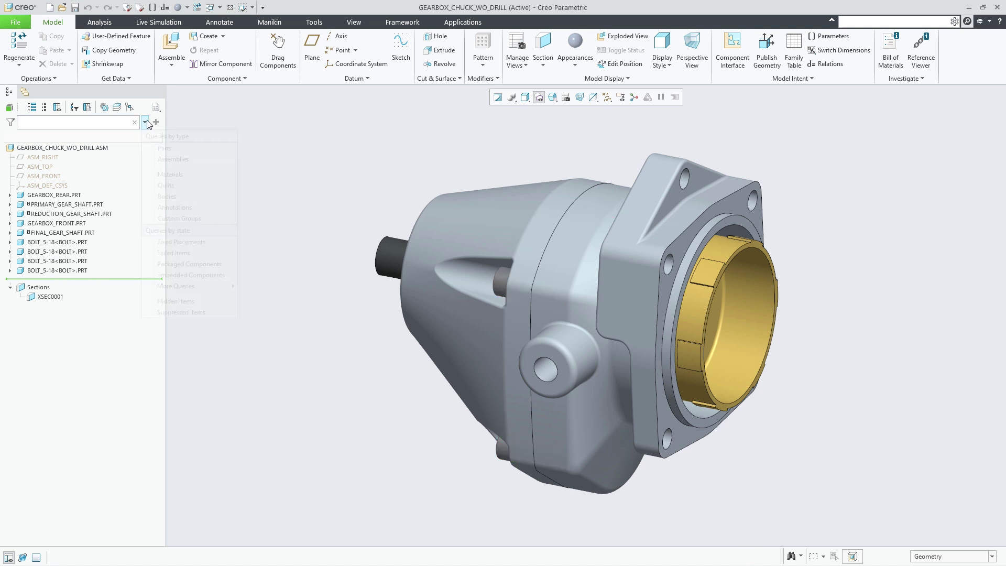
{"action": "left_click", "coordinate": [166, 196]}
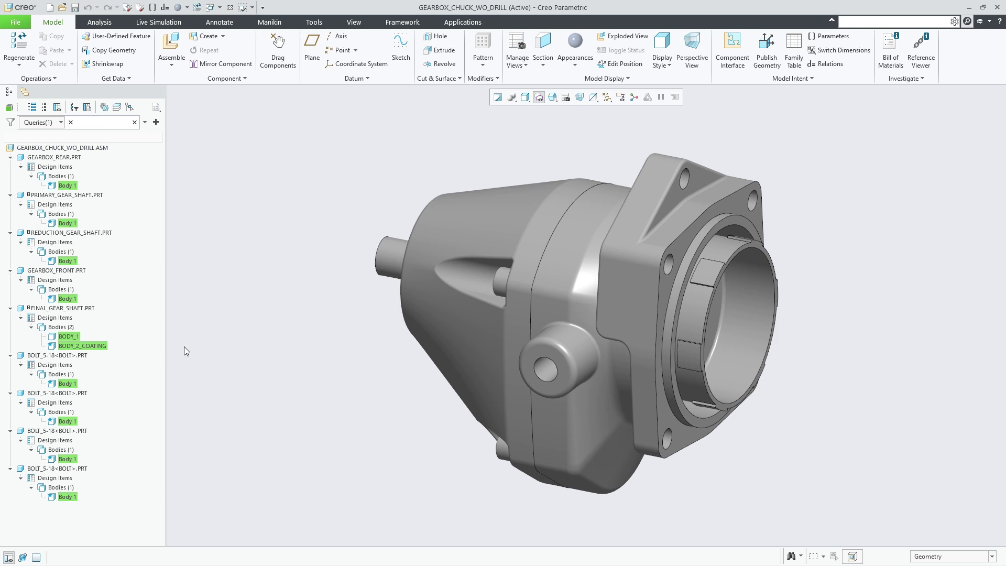
Step: Switch to the DRILL_SW.PRT window
{"action": "right_click", "coordinate": [214, 200]}
{"action": "mouse_move", "coordinate": [230, 202]}
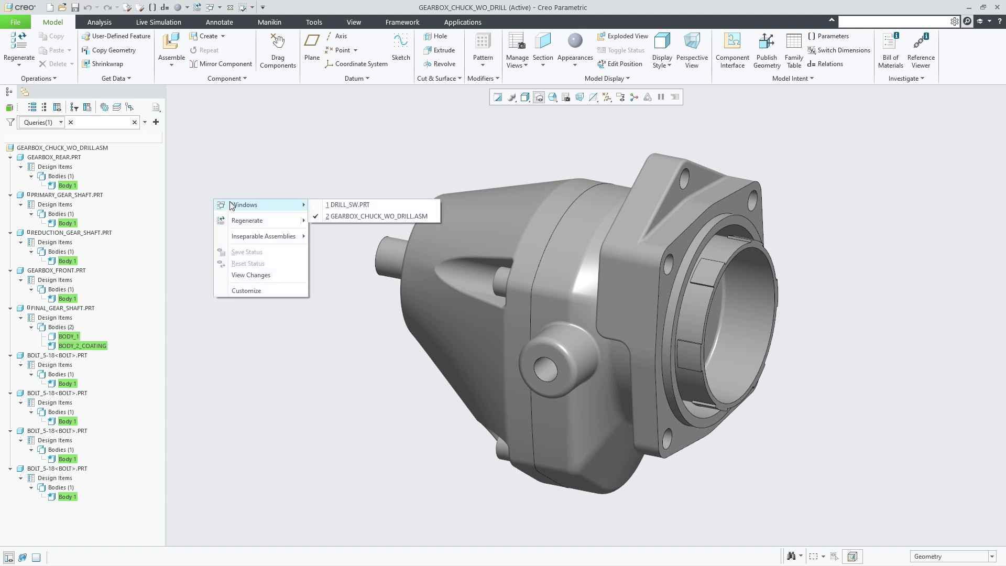
{"action": "left_click", "coordinate": [331, 205]}
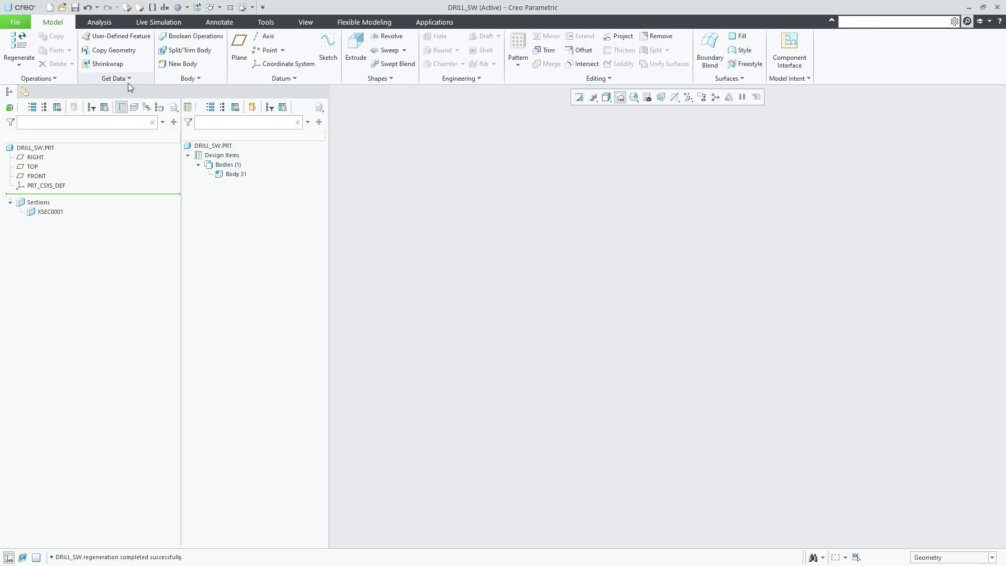
Step: Start an external shrinkwrap sourcing GEARBOX_CHUCK_WO_DRILL.ASM from session at Default placement
{"action": "left_click", "coordinate": [101, 64]}
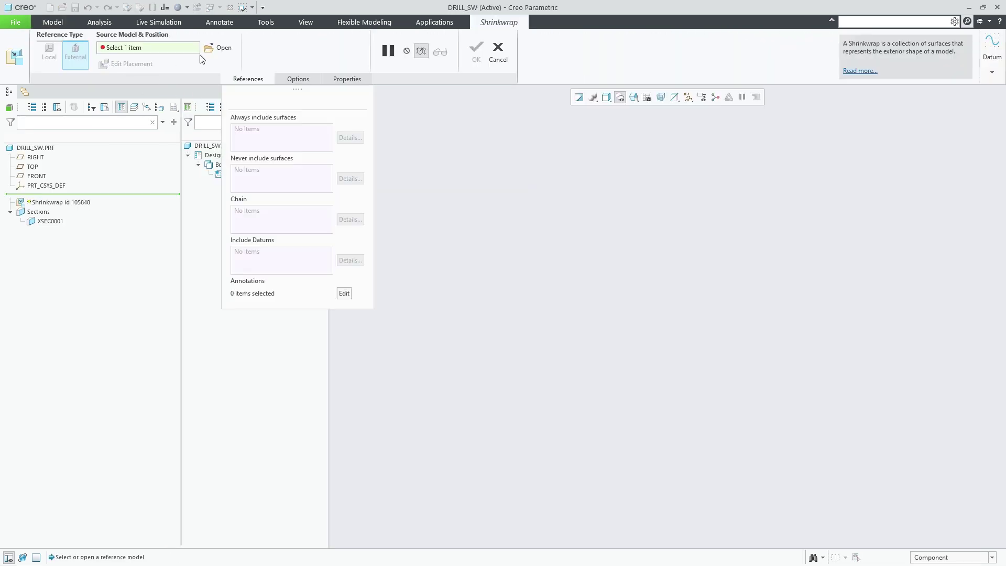
{"action": "left_click", "coordinate": [209, 47]}
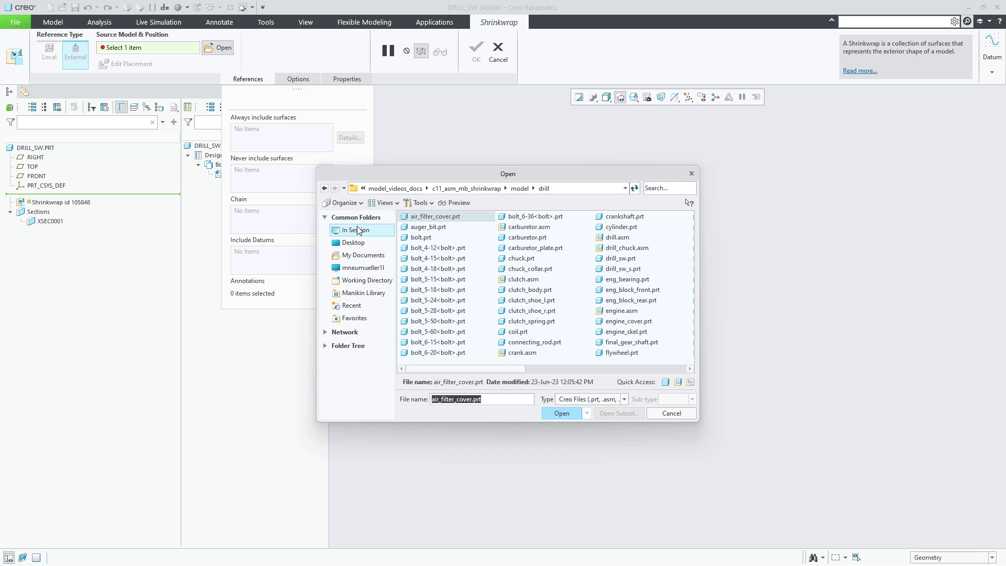
{"action": "left_click", "coordinate": [358, 230]}
{"action": "double_click", "coordinate": [441, 259]}
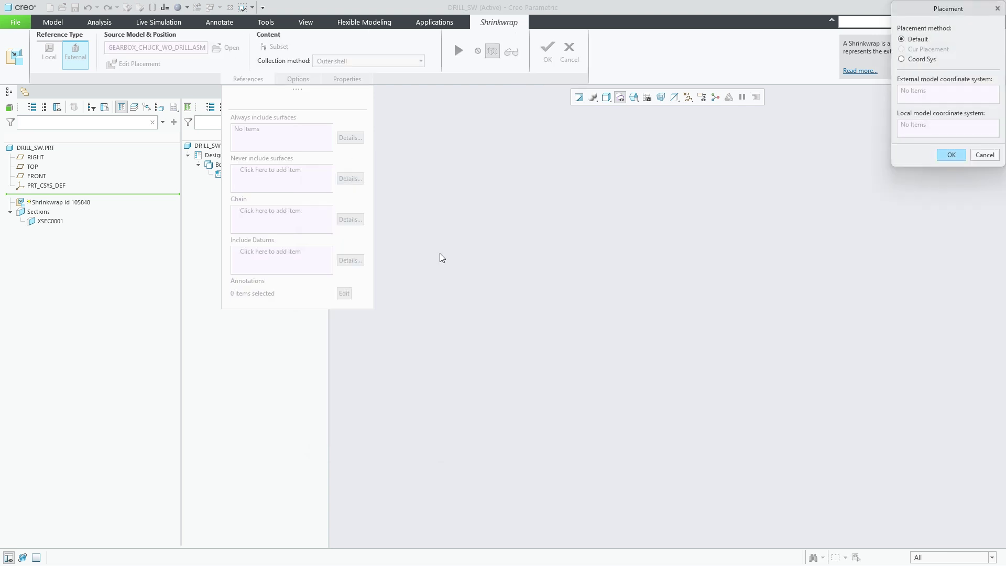
{"action": "key", "text": "Return"}
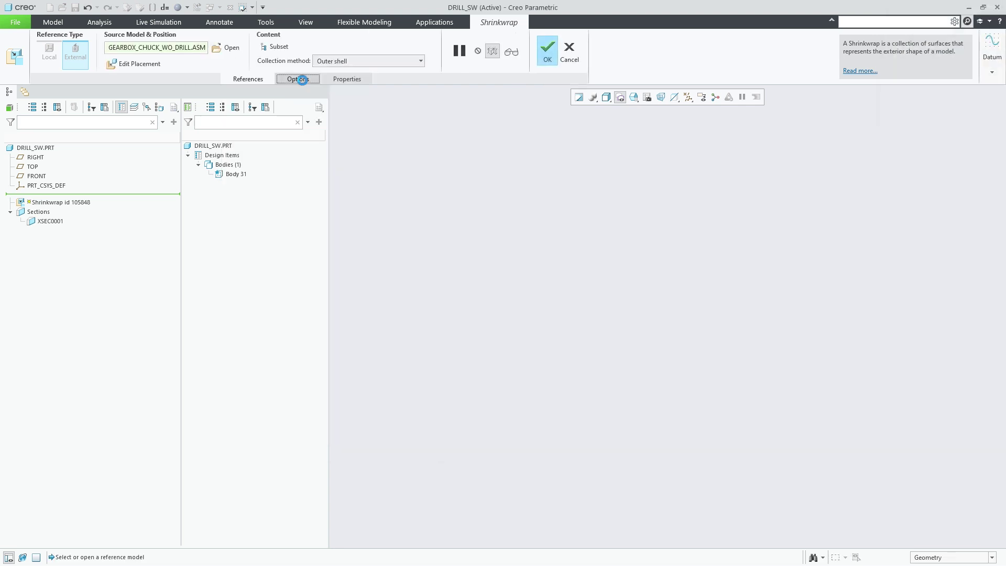
Step: Autocollect all solid surfaces, keep internal components, output as bodies, and finish the shrinkwrap
{"action": "left_click", "coordinate": [329, 62]}
{"action": "left_click", "coordinate": [353, 82]}
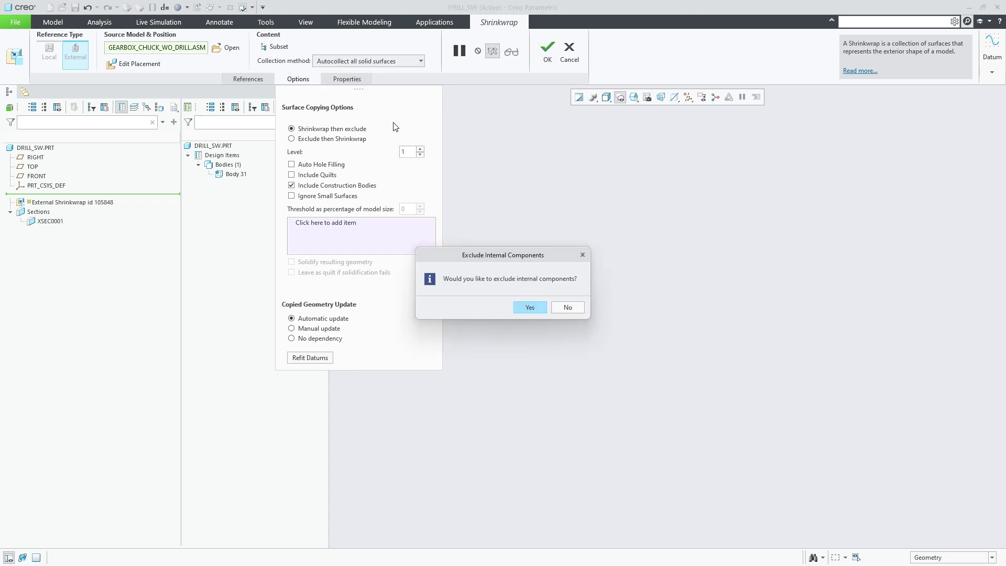
{"action": "left_click", "coordinate": [568, 308]}
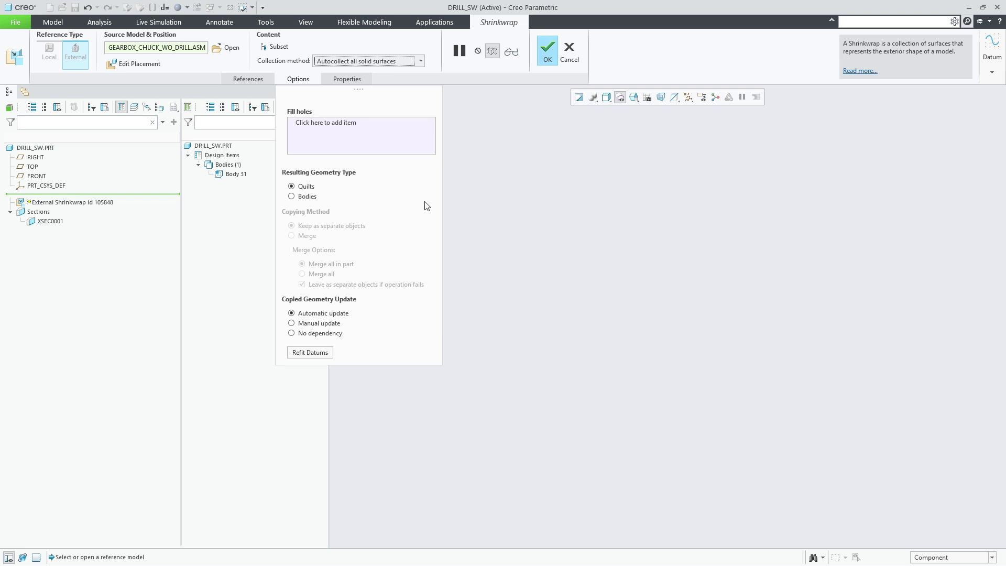
{"action": "left_click", "coordinate": [303, 199]}
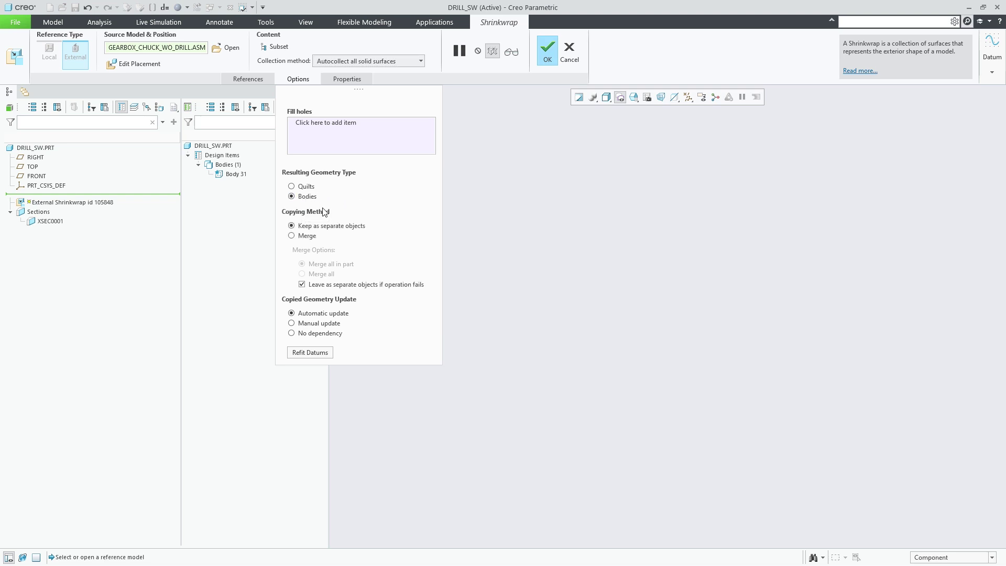
{"action": "left_click", "coordinate": [548, 46]}
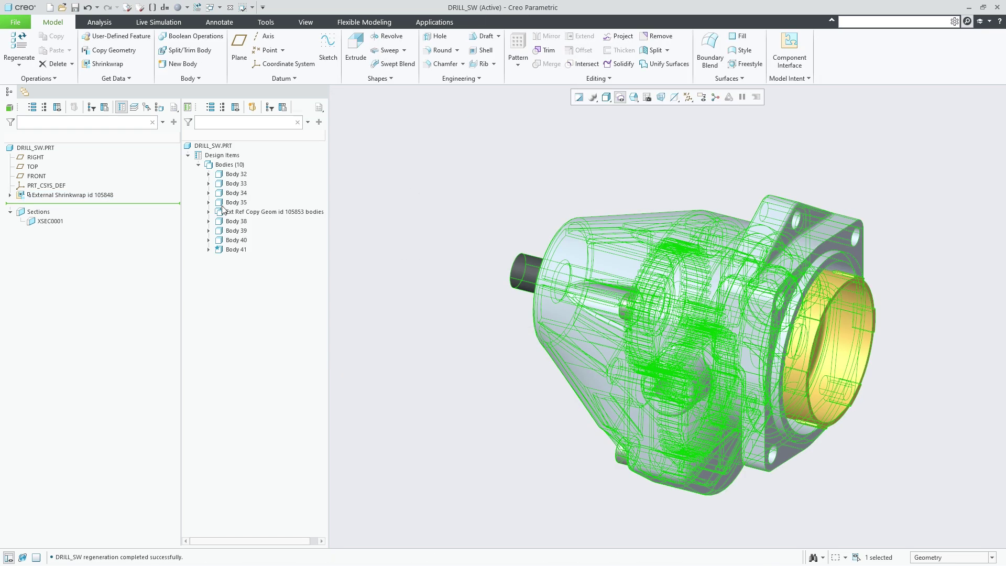
Step: Expand the Ext Ref Copy Geom and External Shrinkwrap nodes, then reopen the shrinkwrap for editing
{"action": "left_click", "coordinate": [209, 211]}
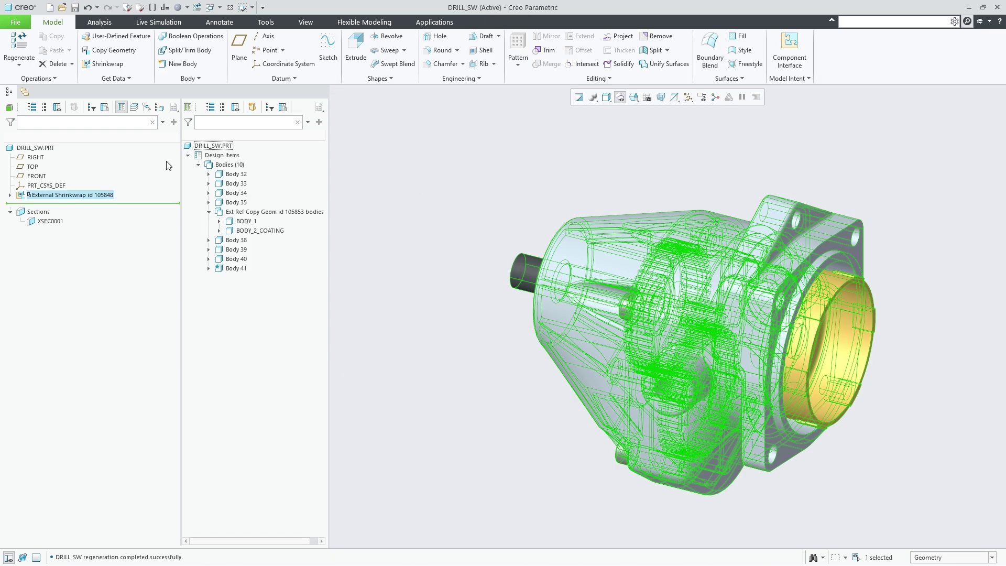
{"action": "left_click", "coordinate": [10, 195]}
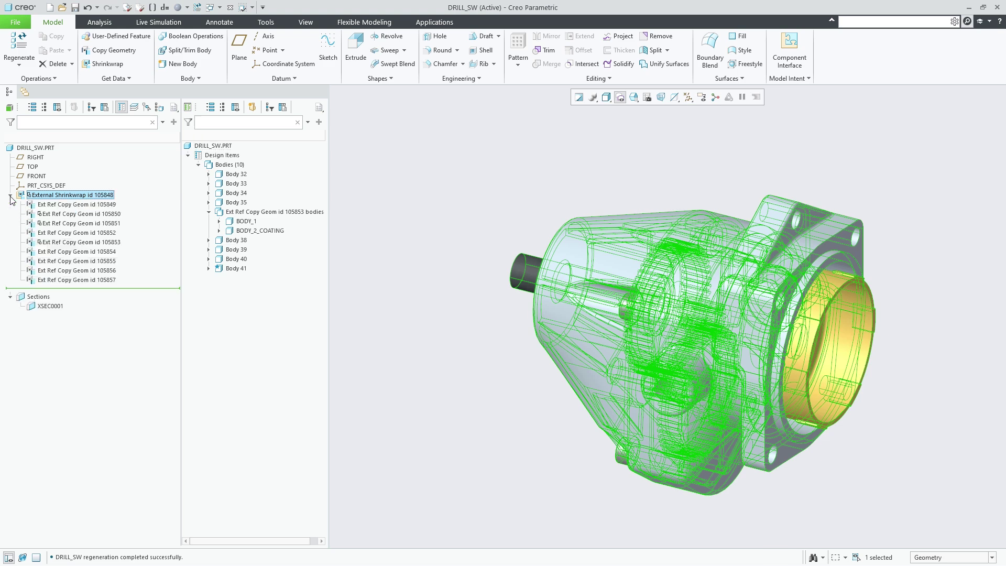
{"action": "left_click", "coordinate": [381, 191]}
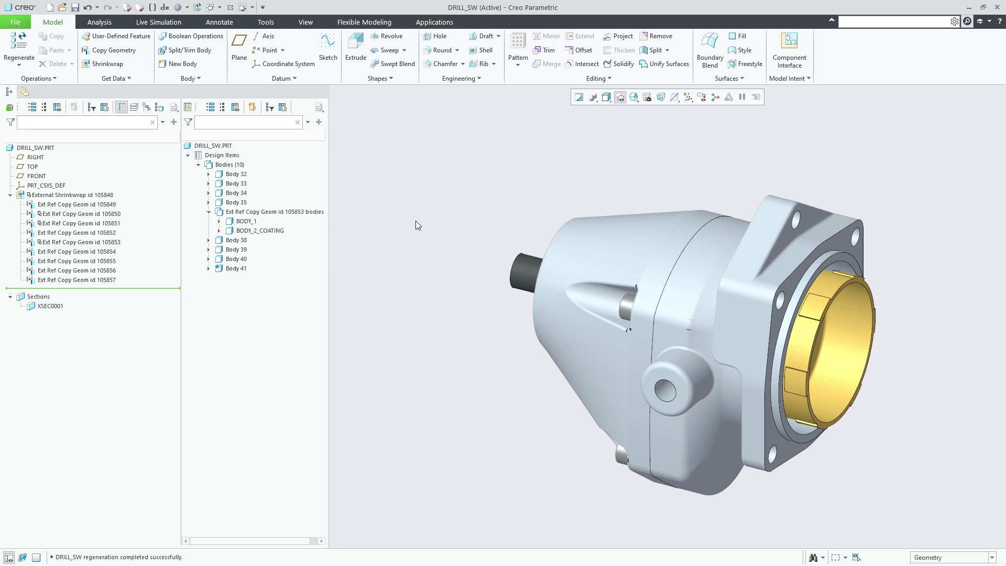
{"action": "left_click", "coordinate": [90, 194]}
{"action": "left_click", "coordinate": [99, 172]}
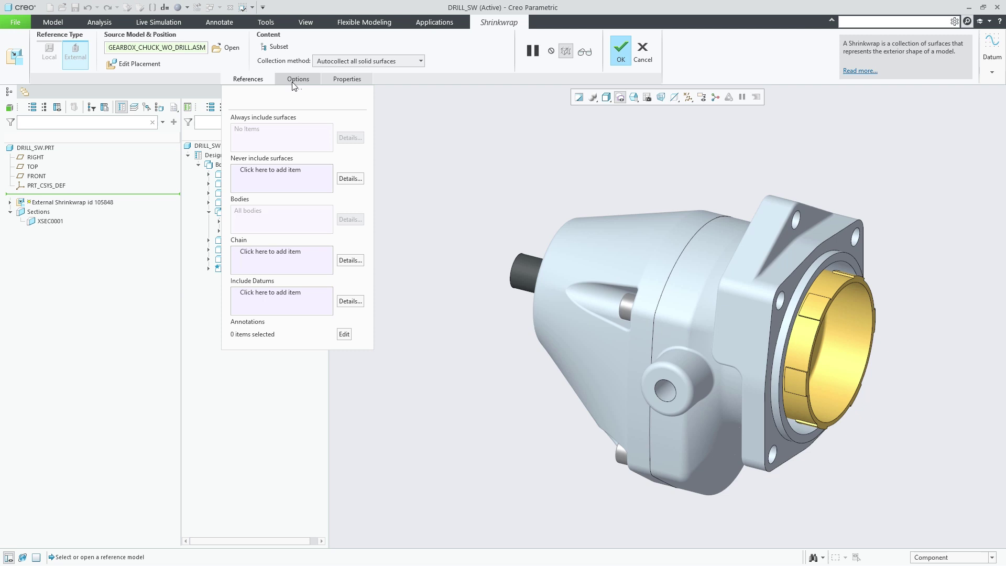
Step: Change the shrinkwrap copying method to Merge all in part and apply it
{"action": "left_click", "coordinate": [292, 80]}
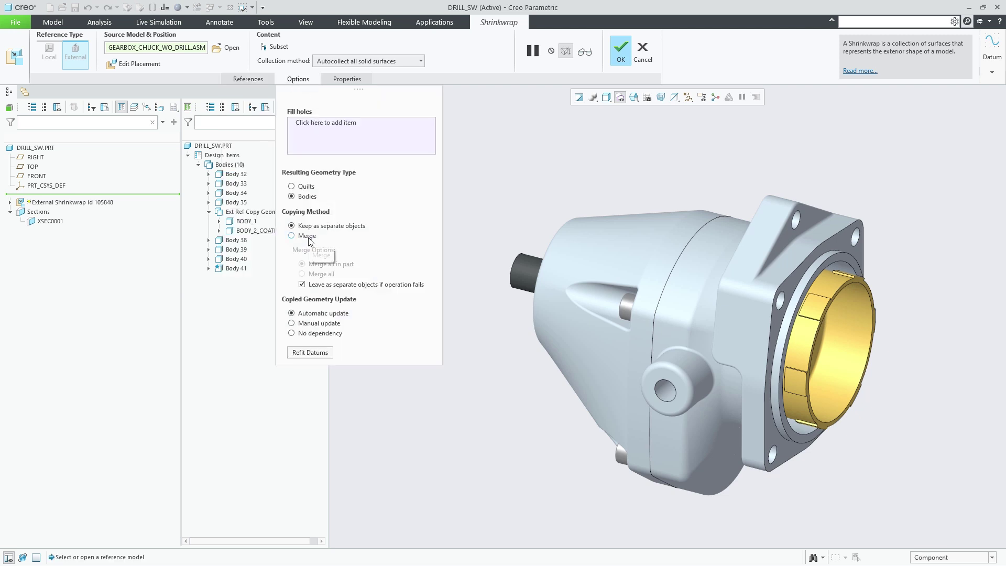
{"action": "left_click", "coordinate": [307, 236]}
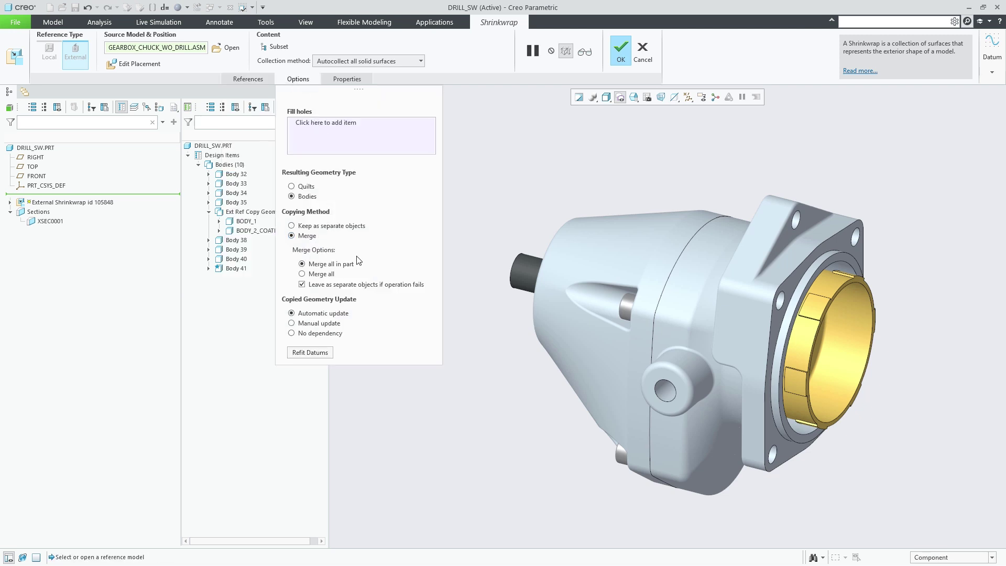
{"action": "left_click", "coordinate": [625, 54]}
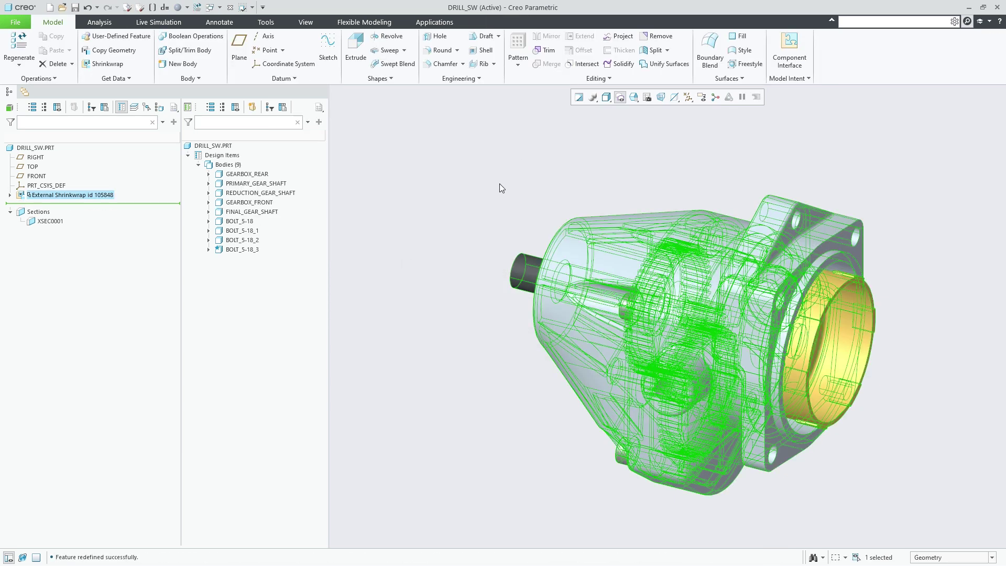
Step: List the shrinkwrap's nine copy geoms and check GEARBOX_REAR comes from 105849
{"action": "left_click", "coordinate": [499, 183]}
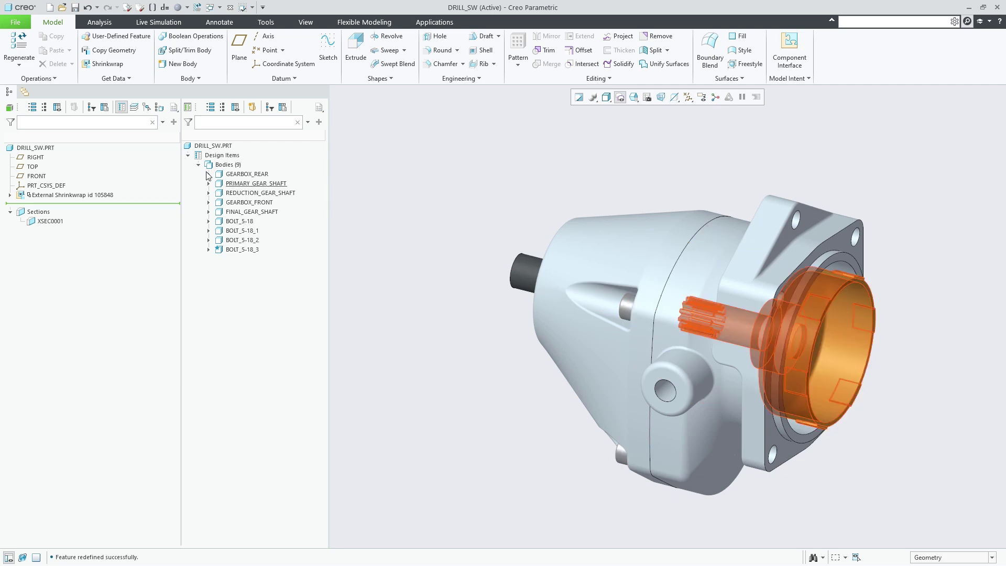
{"action": "left_click", "coordinate": [10, 196]}
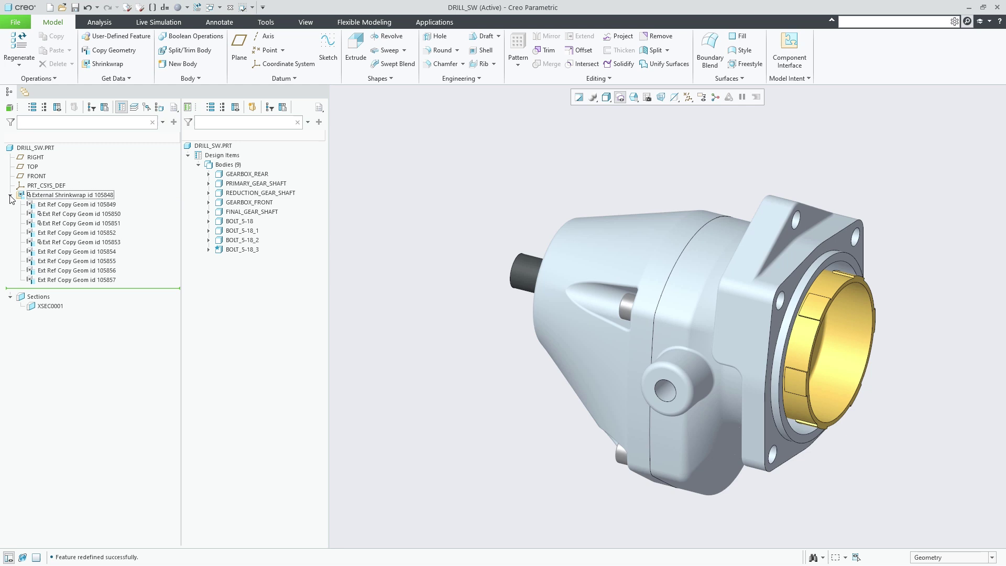
{"action": "left_click", "coordinate": [208, 174]}
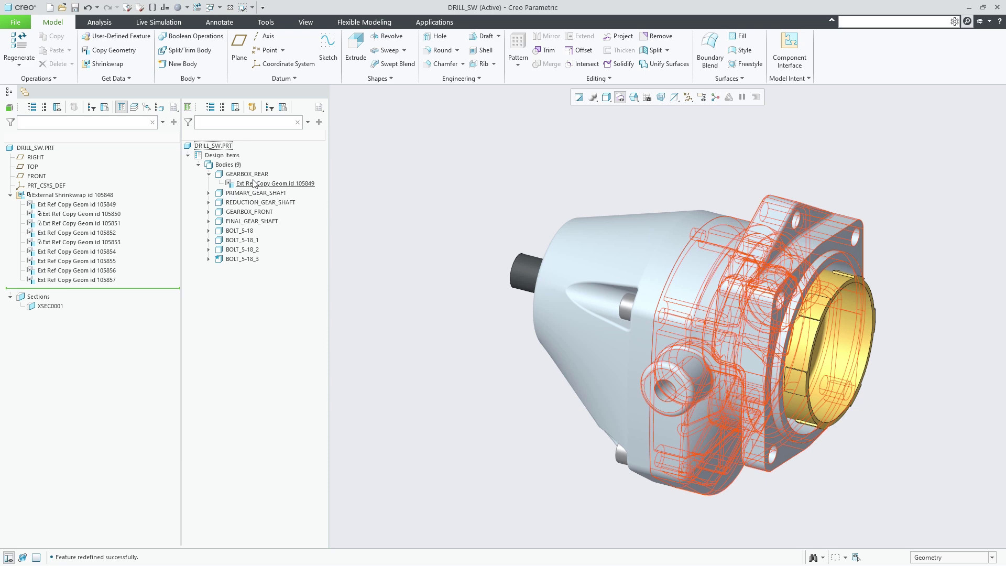
{"action": "left_click", "coordinate": [208, 174]}
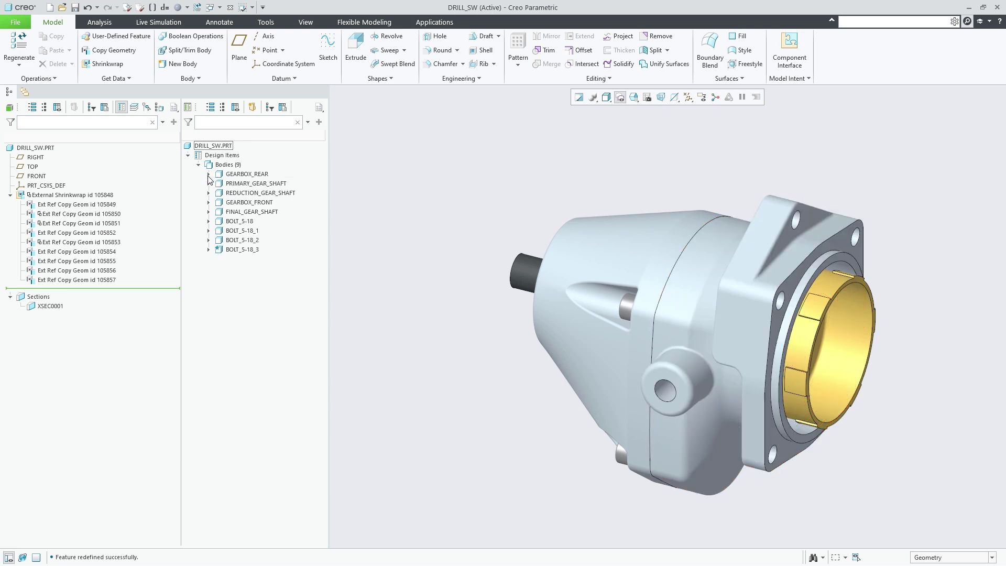
Step: Redefine the shrinkwrap with Merge all and Create new body, yielding the single Body 51
{"action": "left_click", "coordinate": [92, 195]}
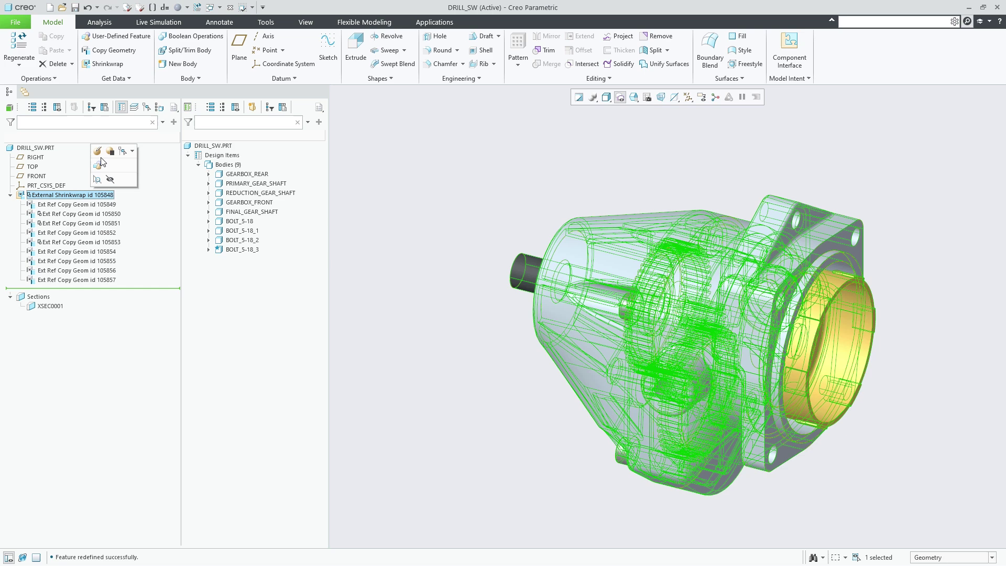
{"action": "left_click", "coordinate": [99, 153]}
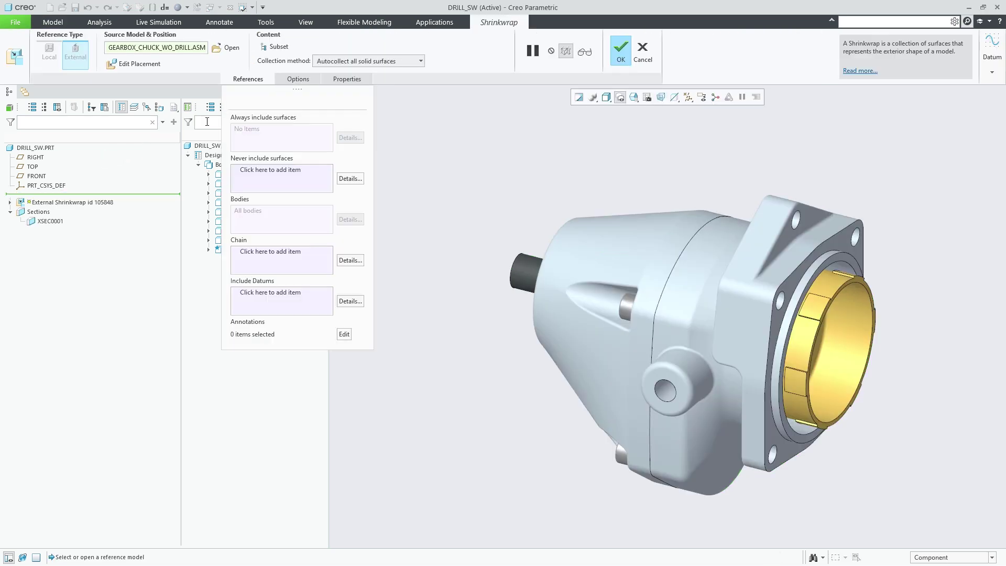
{"action": "left_click", "coordinate": [297, 79]}
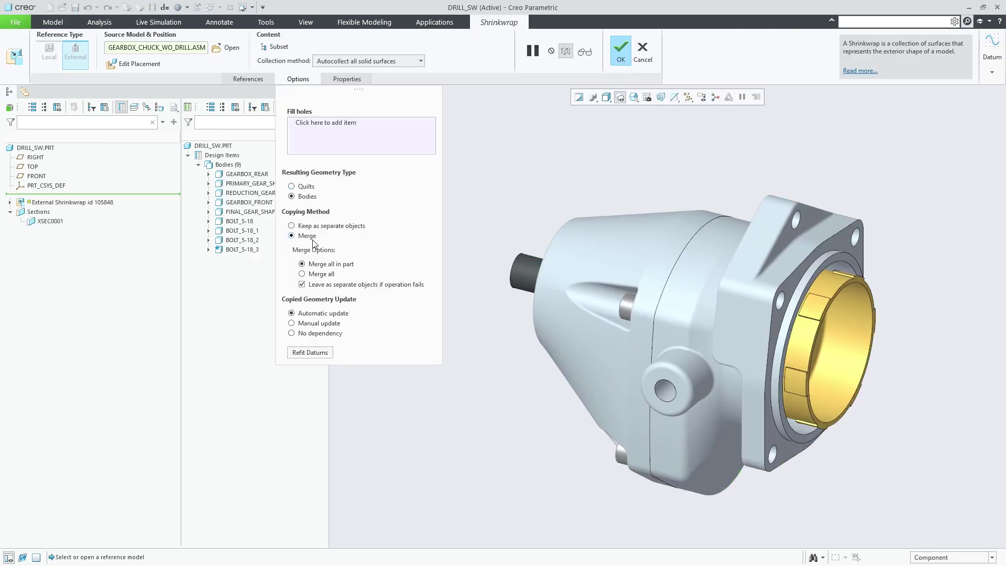
{"action": "left_click", "coordinate": [310, 275]}
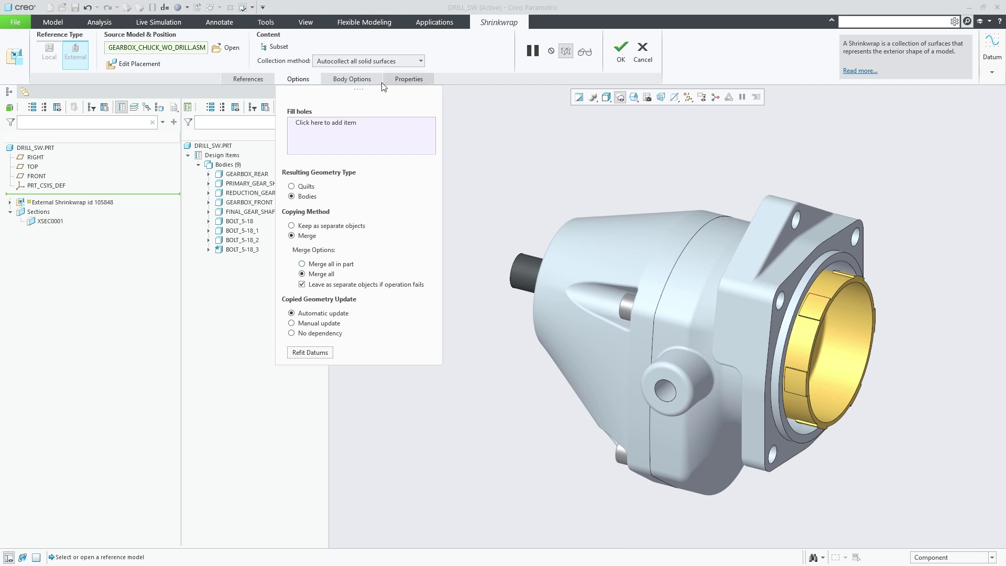
{"action": "left_click", "coordinate": [360, 81]}
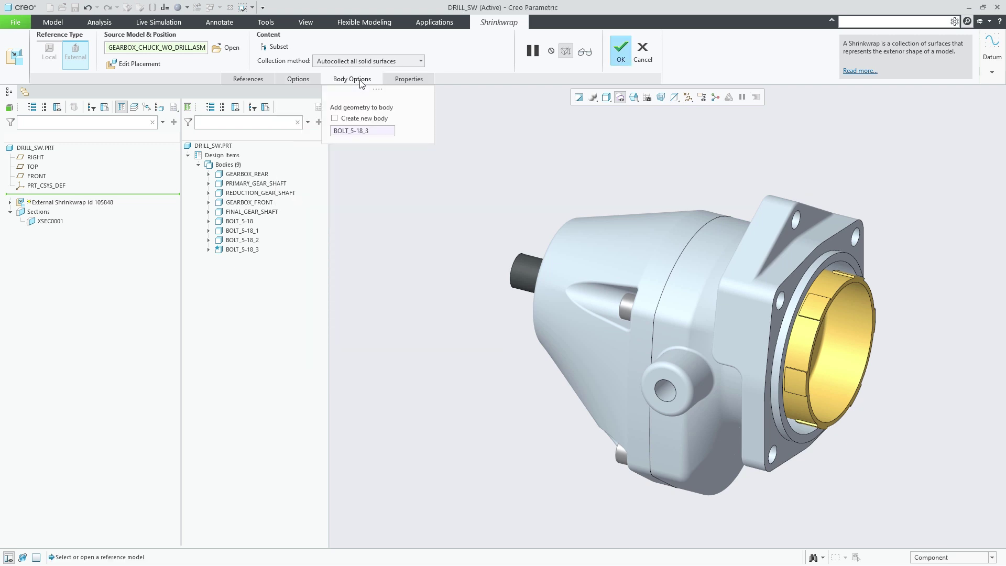
{"action": "left_click", "coordinate": [334, 119]}
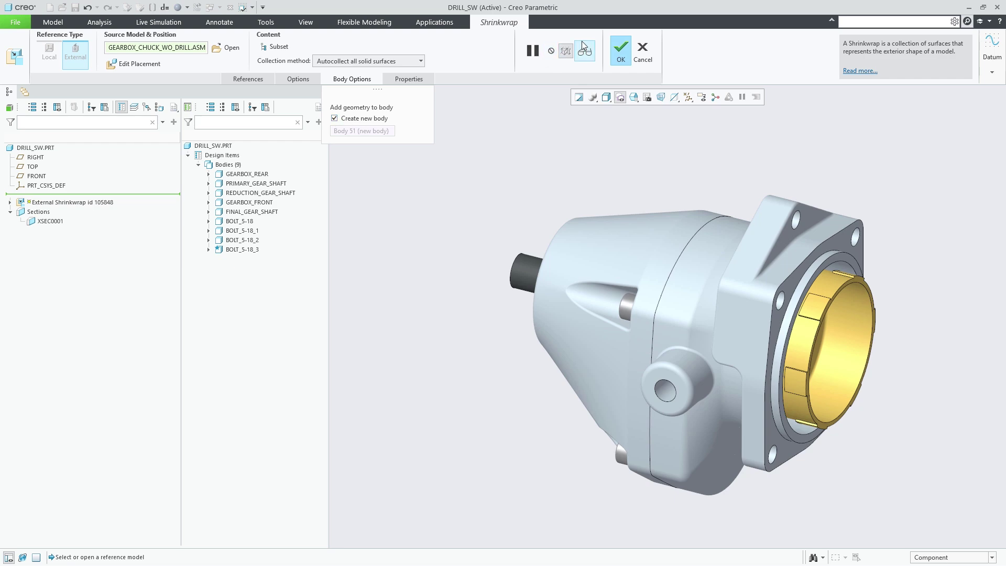
{"action": "left_click", "coordinate": [627, 53]}
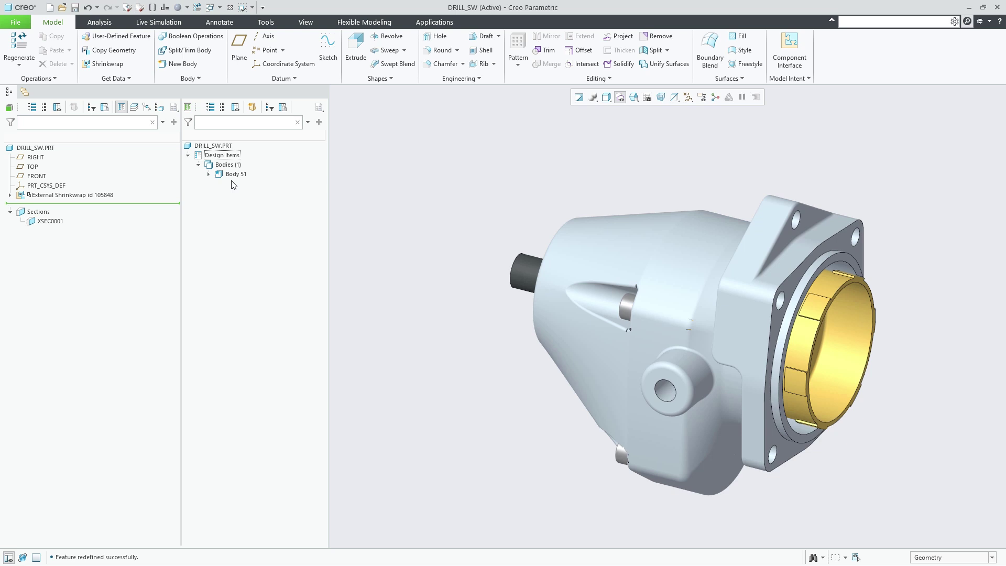
Step: Rename Body 51 to MERGED in the model tree
{"action": "right_click", "coordinate": [235, 179]}
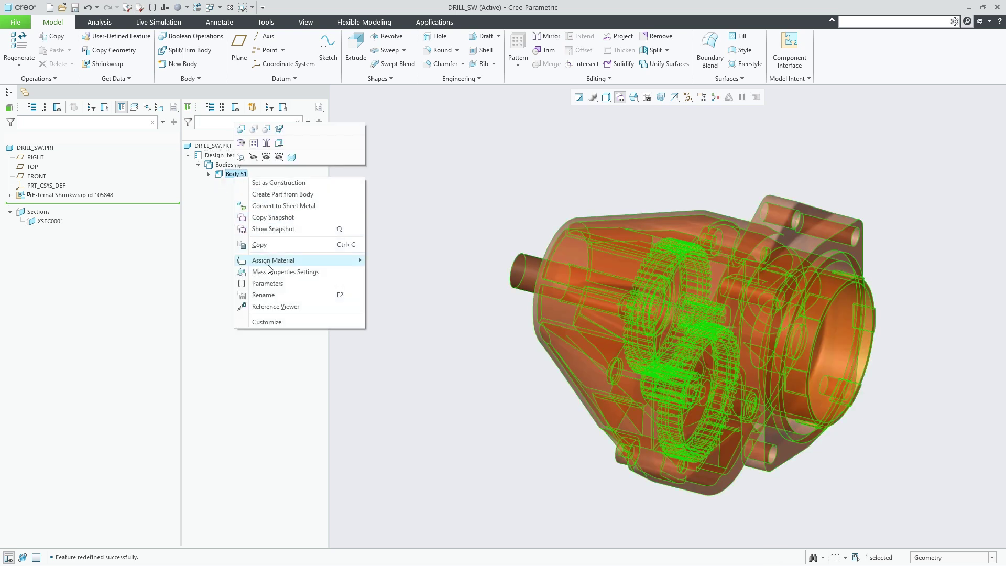
{"action": "left_click", "coordinate": [263, 295]}
{"action": "type", "text": "merged"}
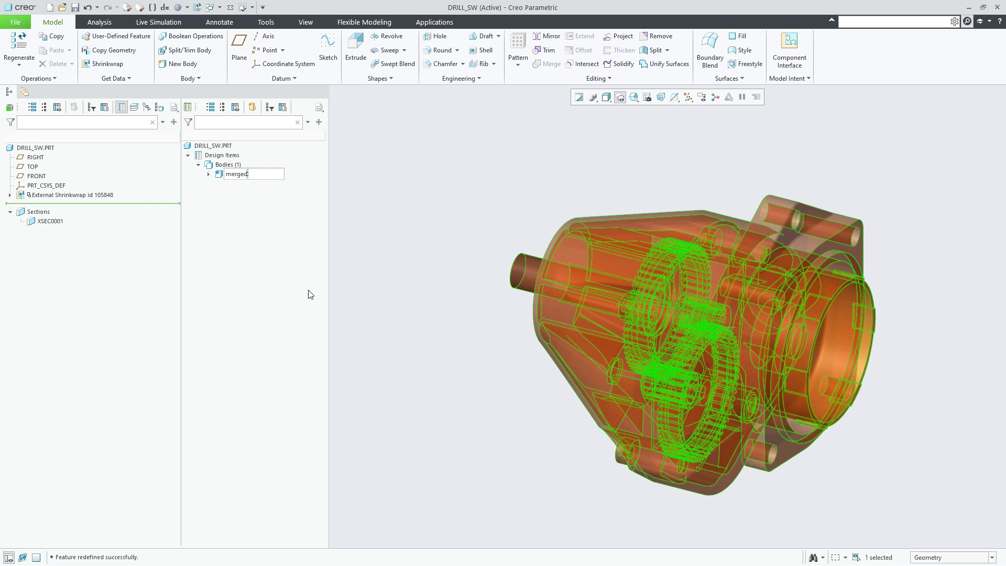
{"action": "key", "text": "Return"}
{"action": "left_click", "coordinate": [376, 238]}
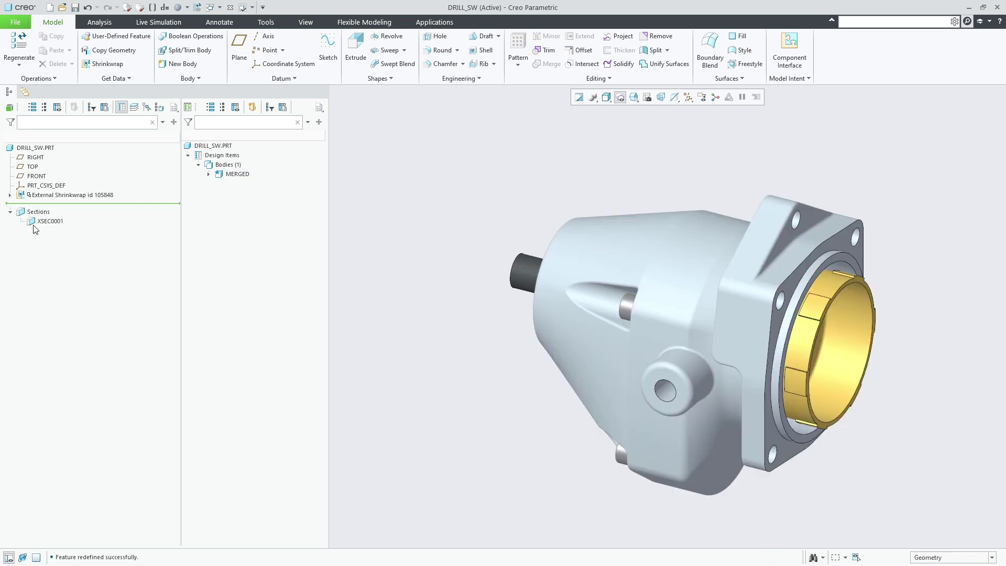
{"action": "left_click", "coordinate": [49, 220]}
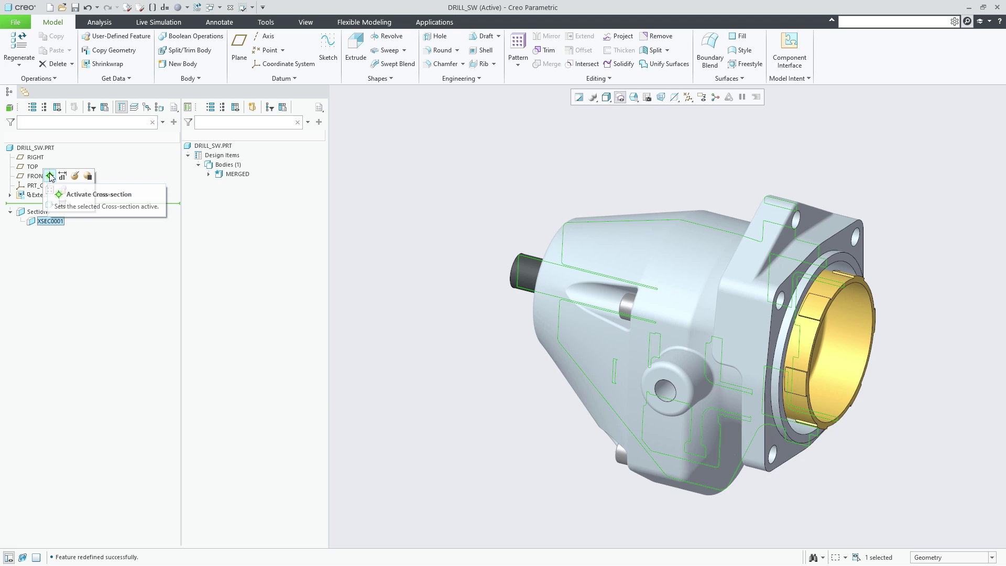
Step: Activate cross-section XSEC0001 and zoom in on the clipped MERGED body
{"action": "left_click", "coordinate": [48, 176]}
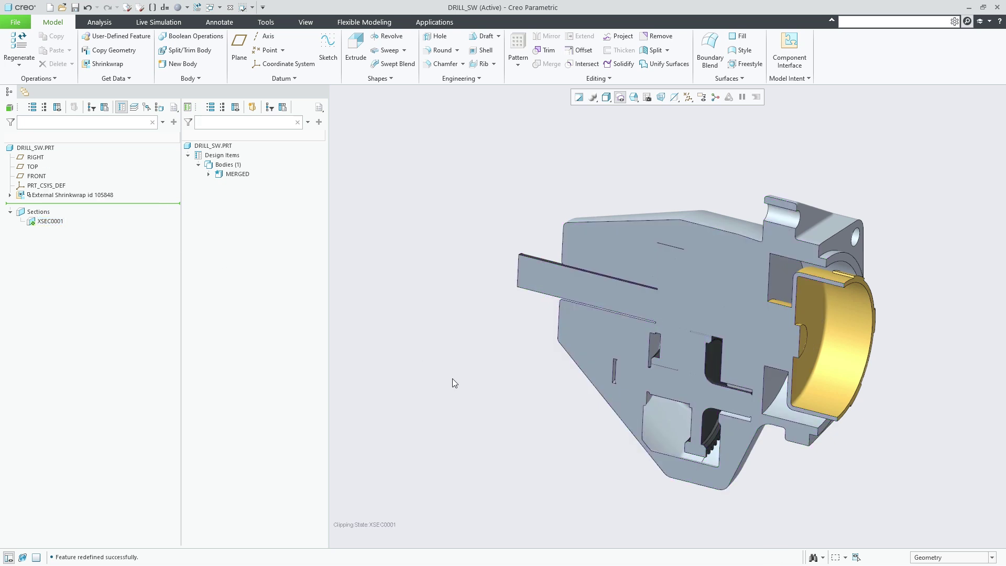
{"action": "scroll", "coordinate": [451, 378], "scroll_direction": "up", "scroll_amount": 3}
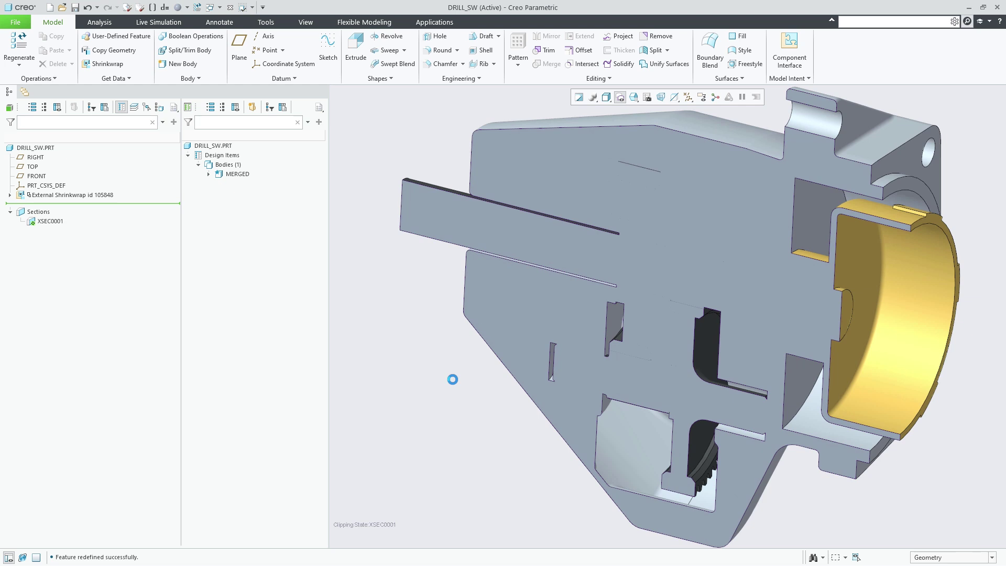
Step: With Flexible Modeling, remove the first internal cavity surface from MERGED as Remove 1
{"action": "left_click", "coordinate": [351, 23]}
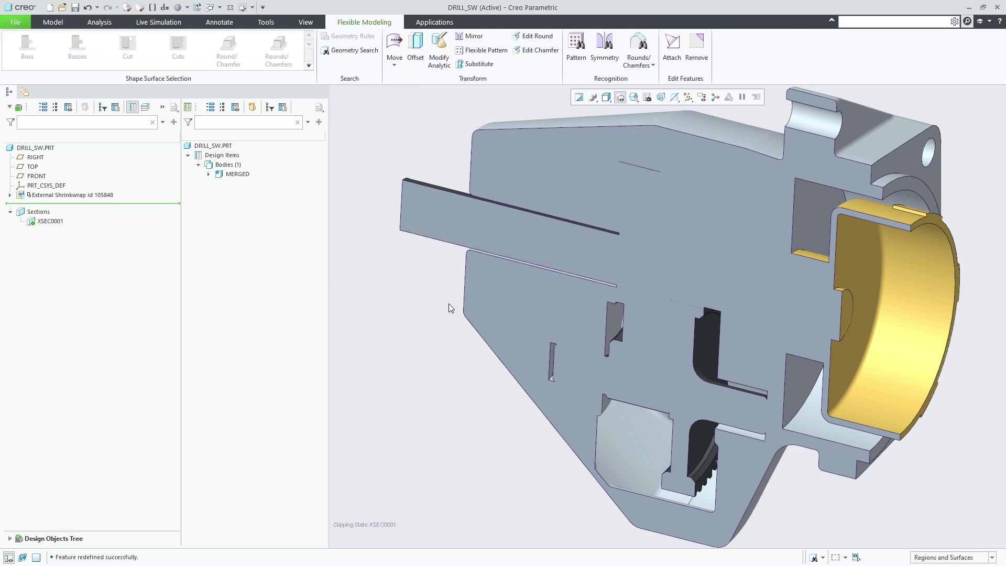
{"action": "left_click", "coordinate": [636, 440]}
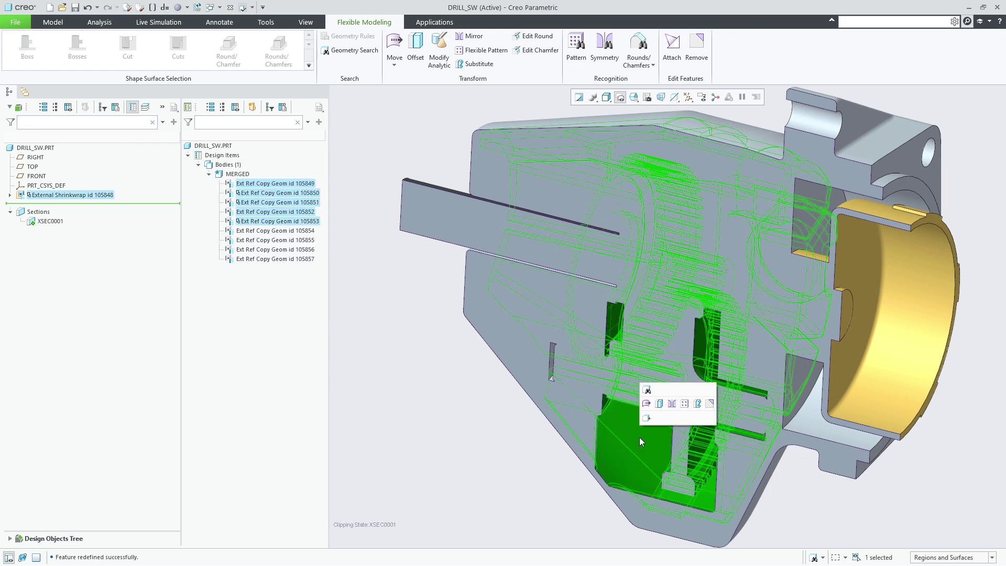
{"action": "left_click", "coordinate": [709, 403]}
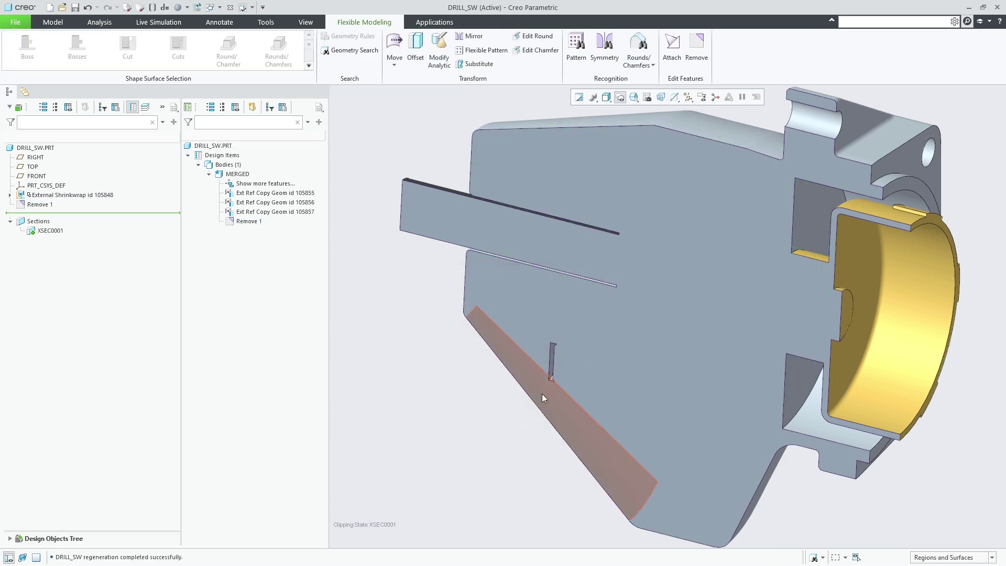
Step: Remove the small slot face and remaining internal cavity surfaces as Remove 2
{"action": "left_click", "coordinate": [553, 363]}
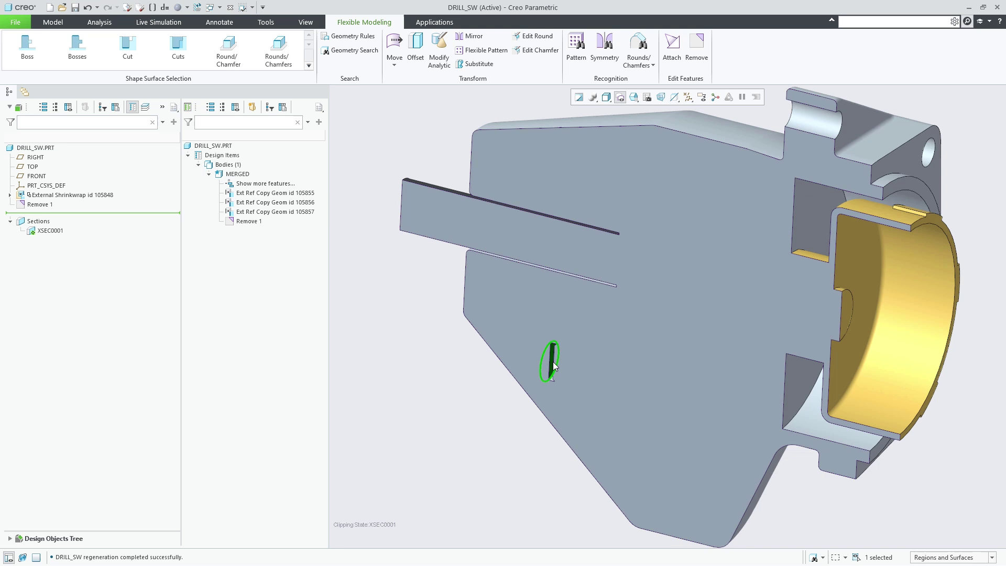
{"action": "left_click", "coordinate": [554, 365]}
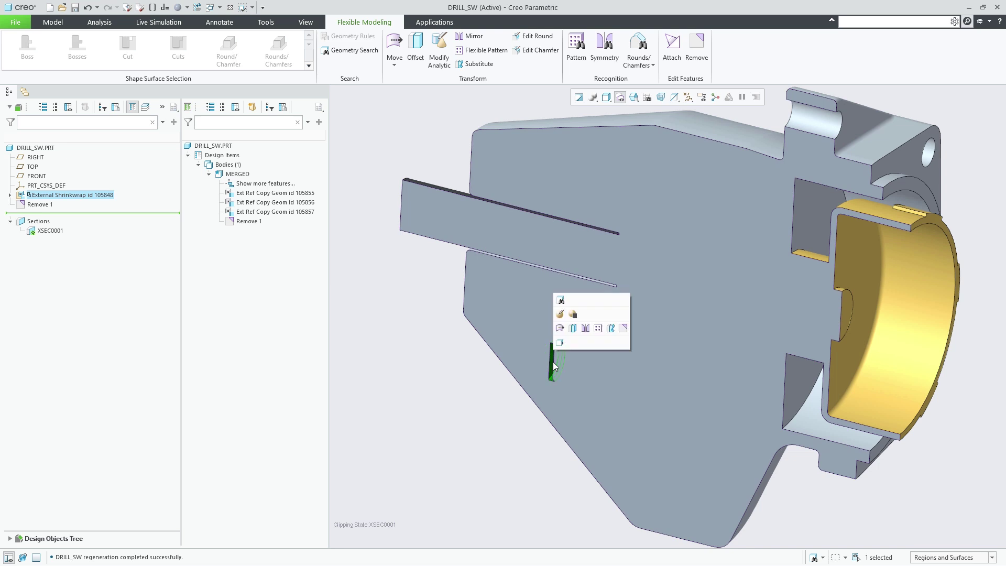
{"action": "left_click", "coordinate": [622, 328]}
{"action": "middle_click", "coordinate": [508, 420]}
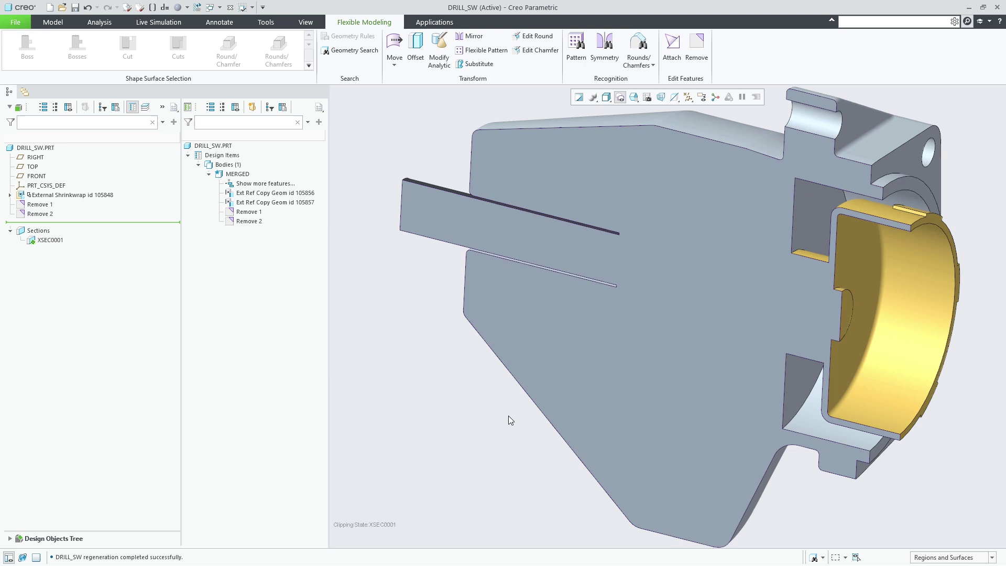
{"action": "left_click", "coordinate": [53, 23]}
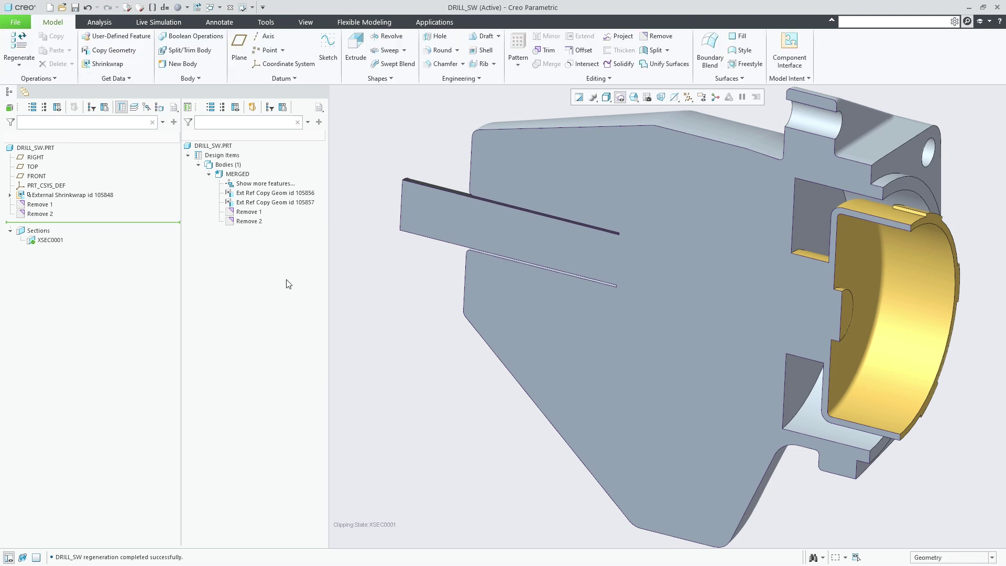
Step: Redefine cross-section XSEC0001 to sit about 1.22 offset from the RIGHT datum plane
{"action": "key", "text": "ctrl+d"}
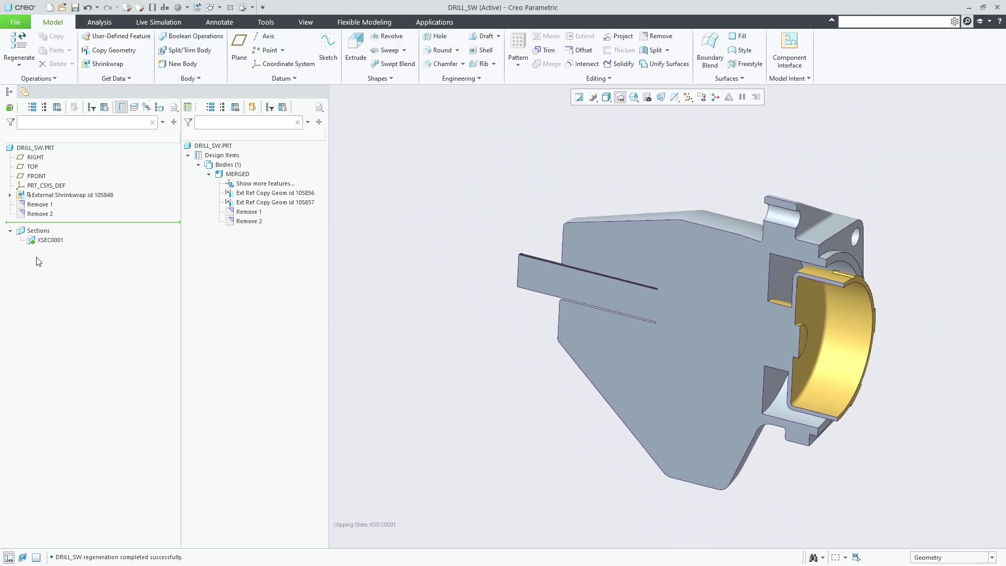
{"action": "left_click", "coordinate": [49, 241]}
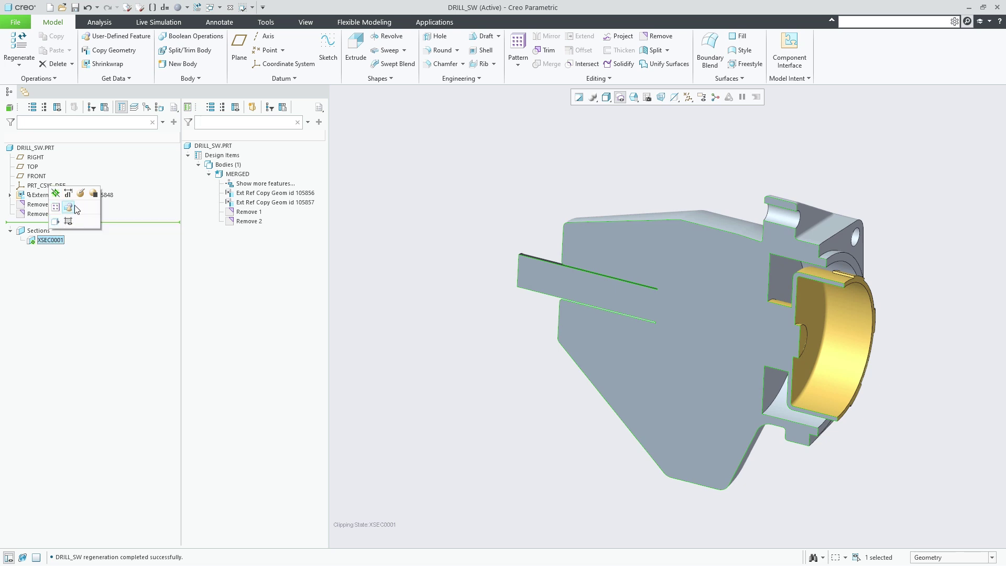
{"action": "left_click", "coordinate": [68, 193]}
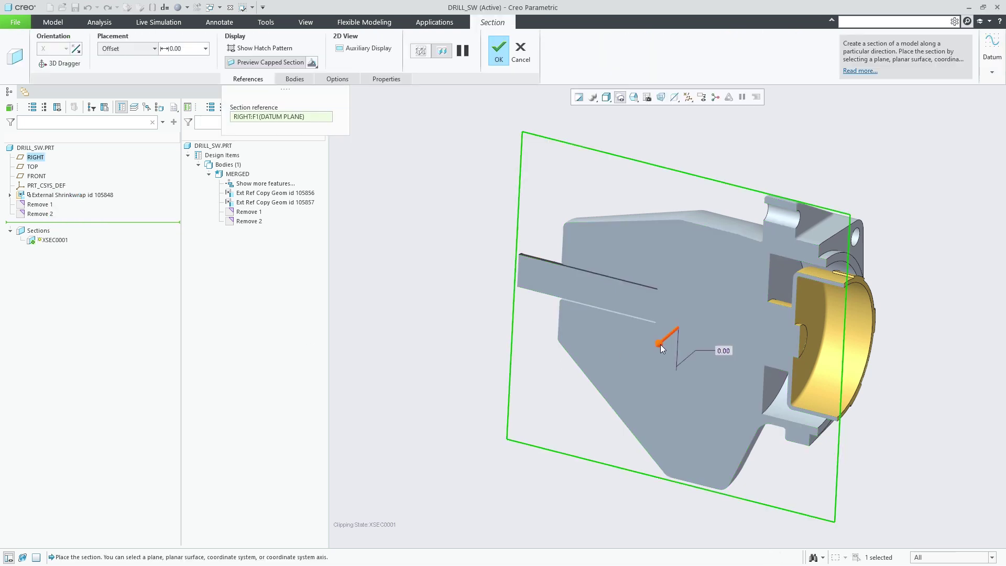
{"action": "left_click_drag", "start_coordinate": [660, 344], "coordinate": [603, 458]}
{"action": "middle_click", "coordinate": [444, 401]}
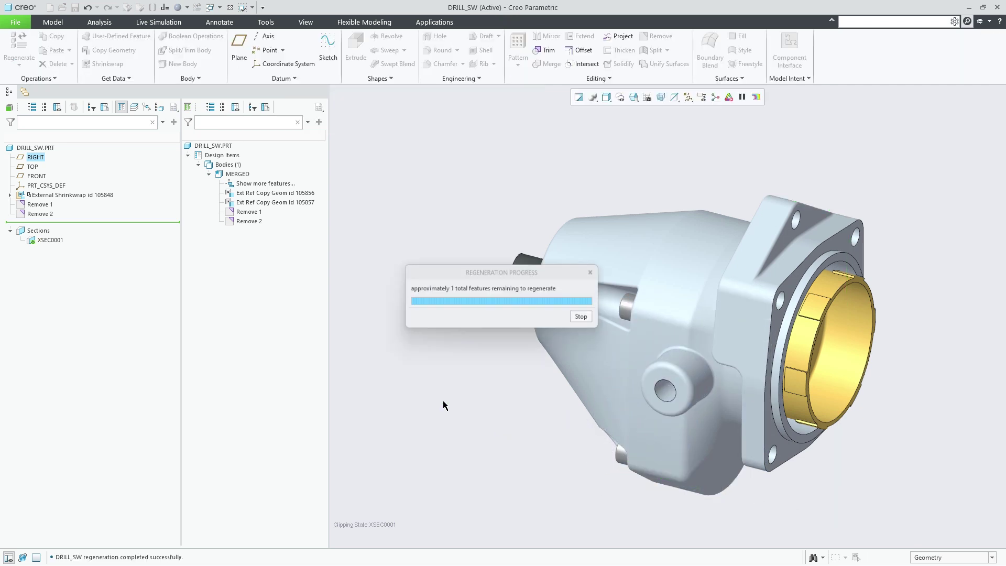